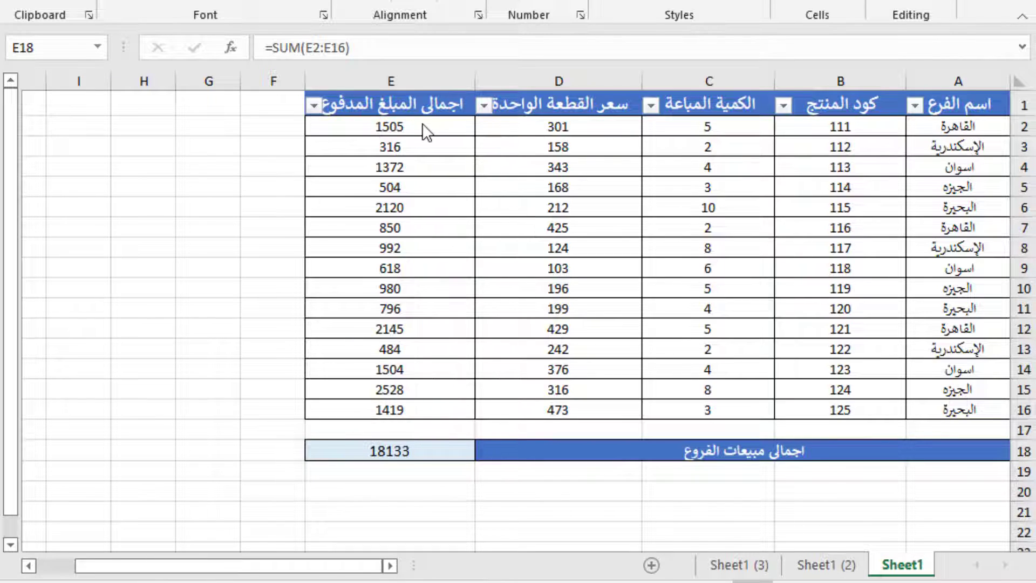
Enter =SUM(E2:E16) in E18 so the paid amounts total 18133.
left_click(359, 134)
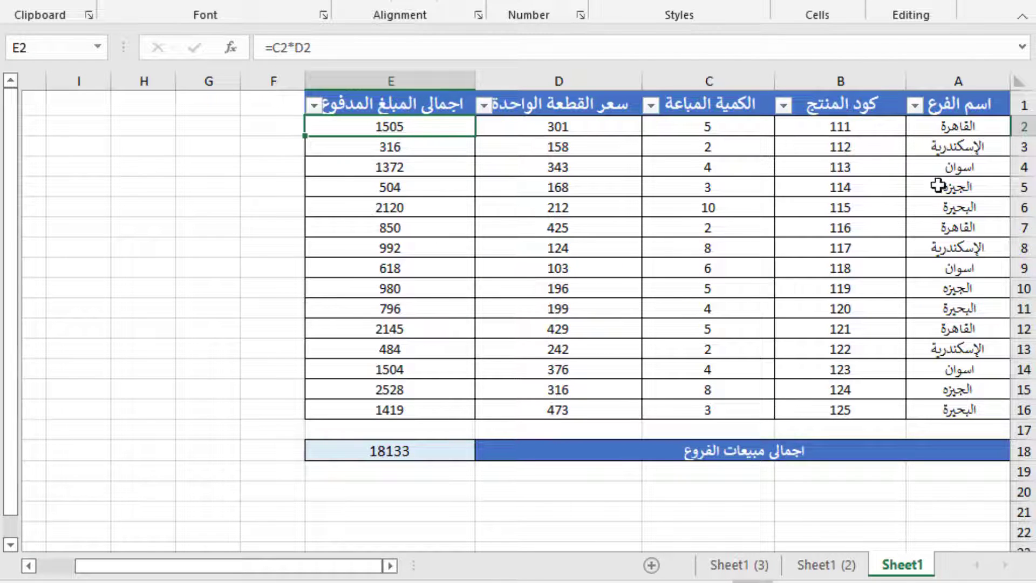
left_click(413, 447)
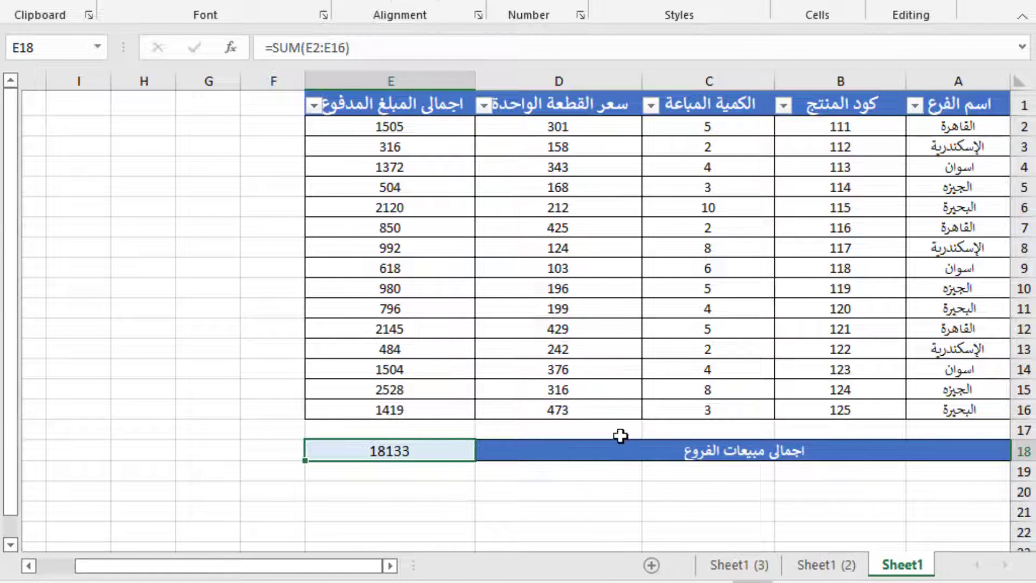
type("=s")
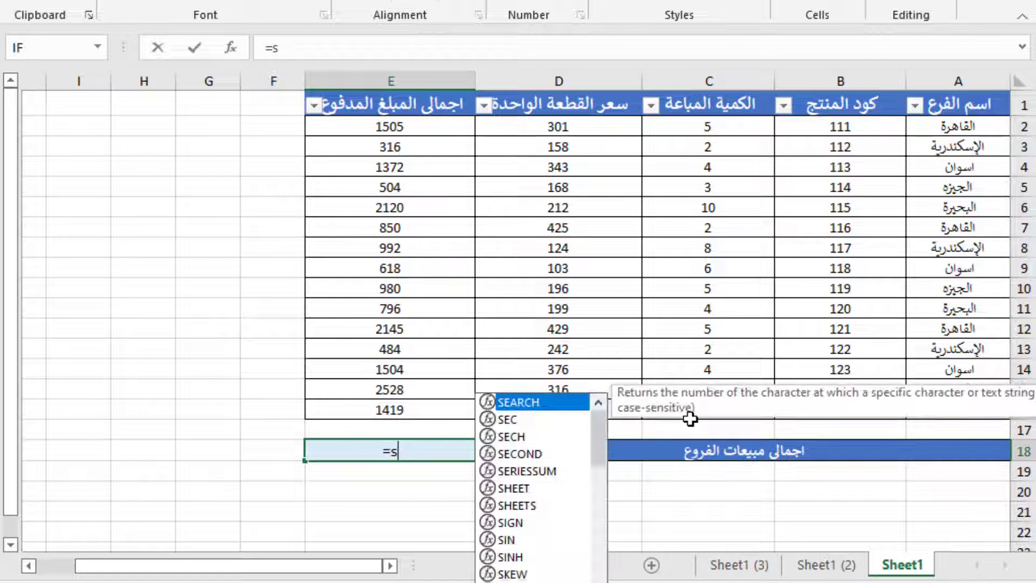
type("um")
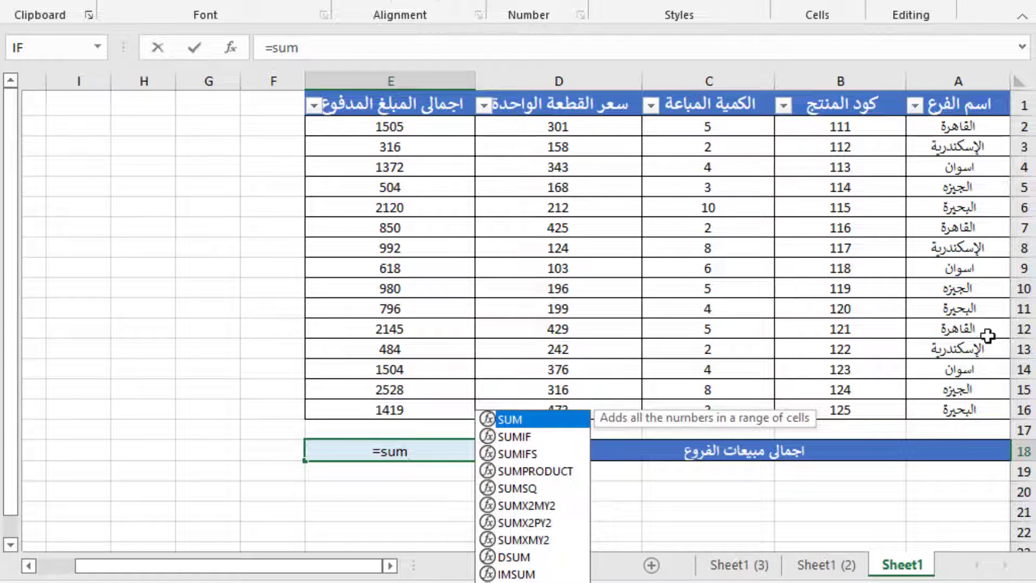
double_click(524, 422)
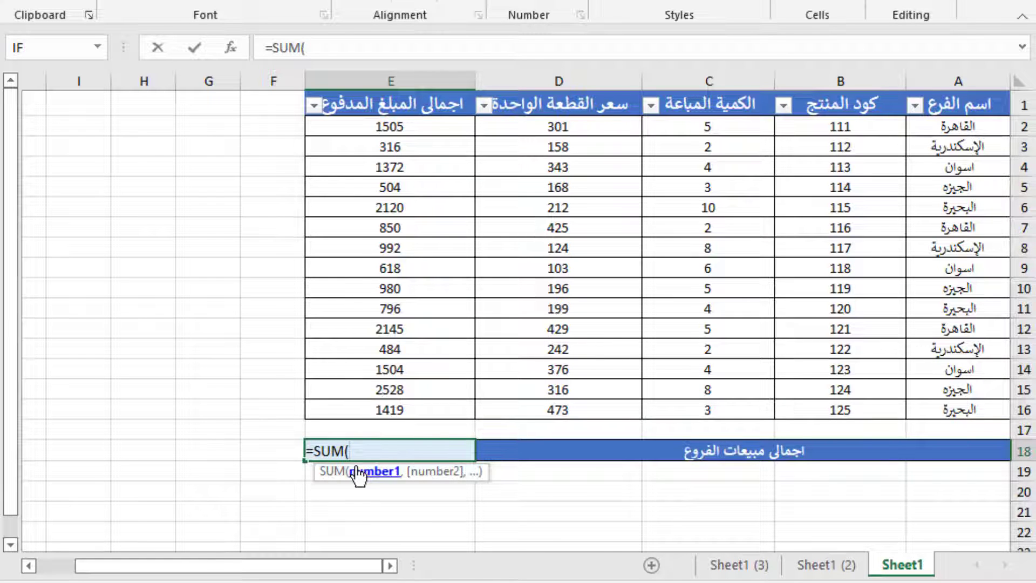
left_click_drag(387, 120, 374, 409)
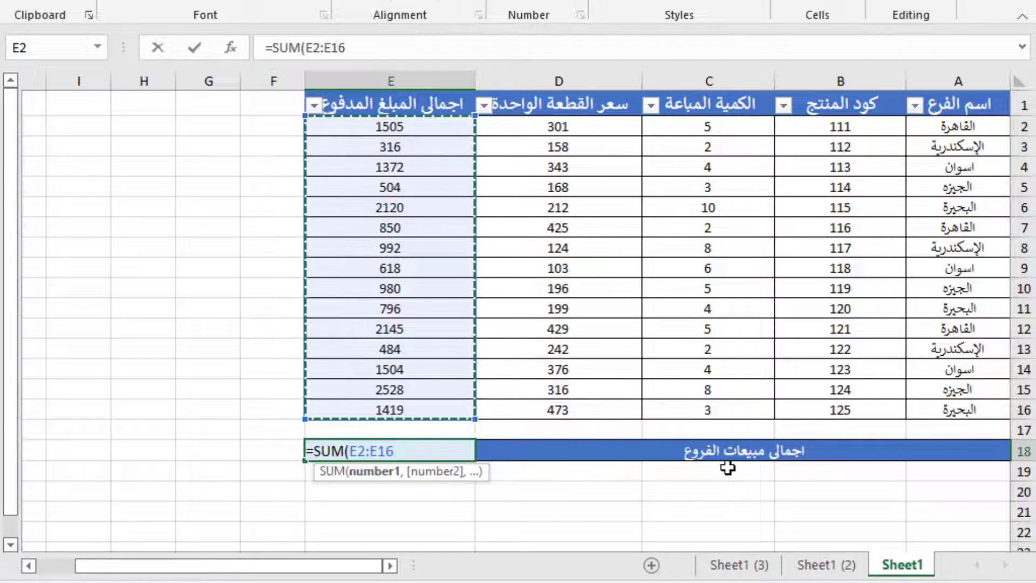
type(")")
key("Return")
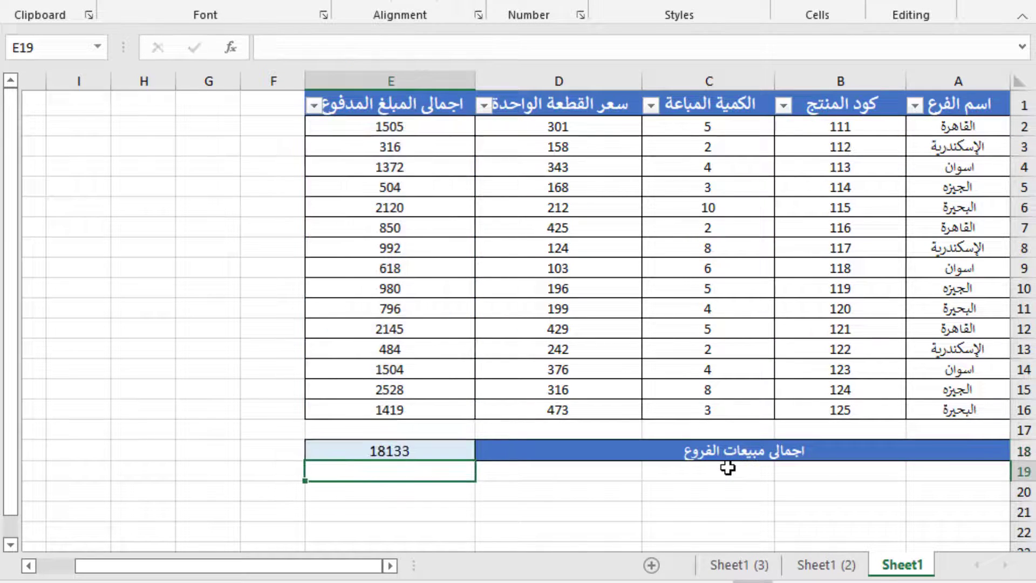
left_click(383, 497)
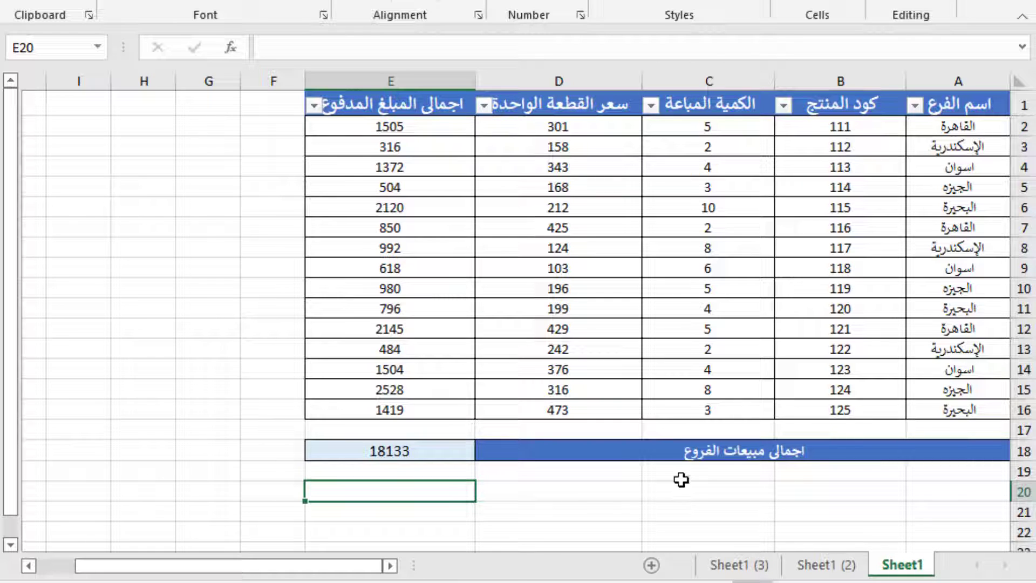
Filter the branch column to only القاهرة, showing rows 1505, 850 and 2145.
left_click(915, 106)
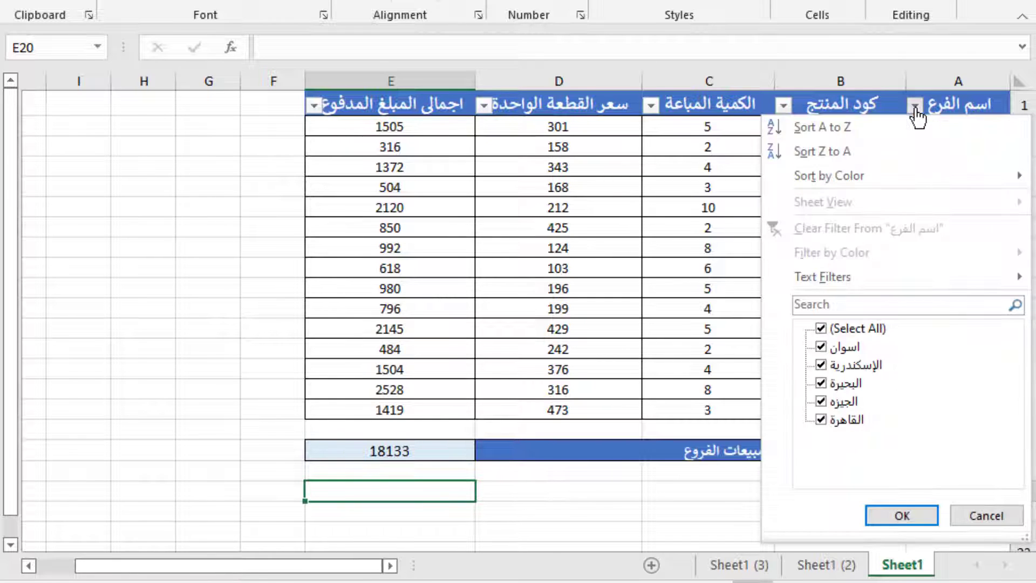
left_click(823, 328)
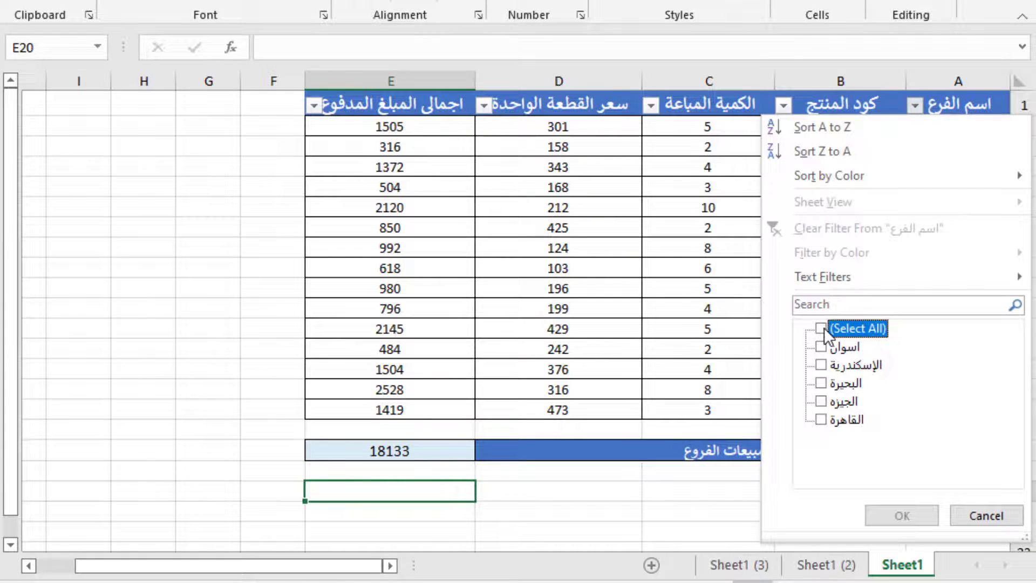
left_click(821, 419)
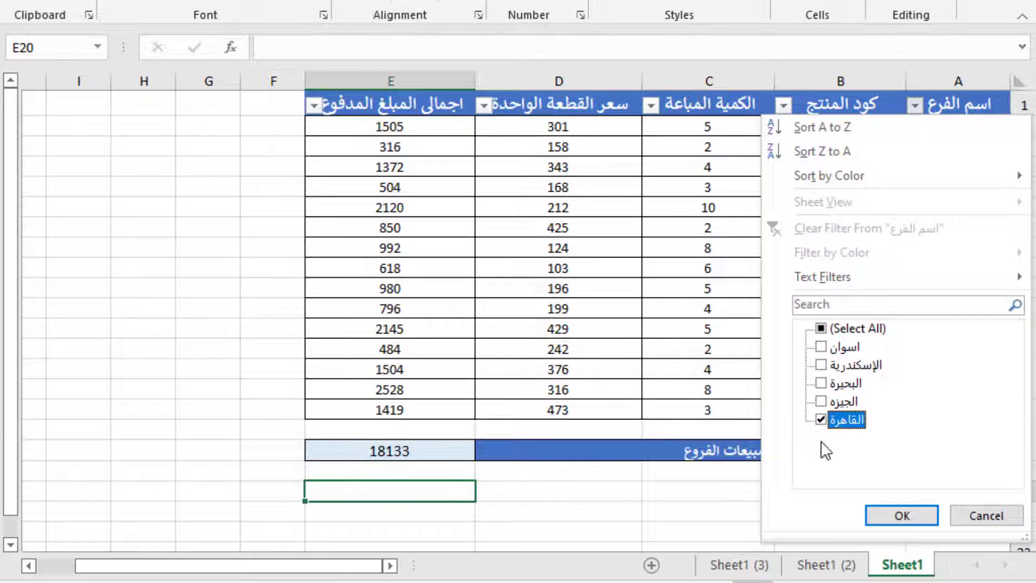
left_click(885, 517)
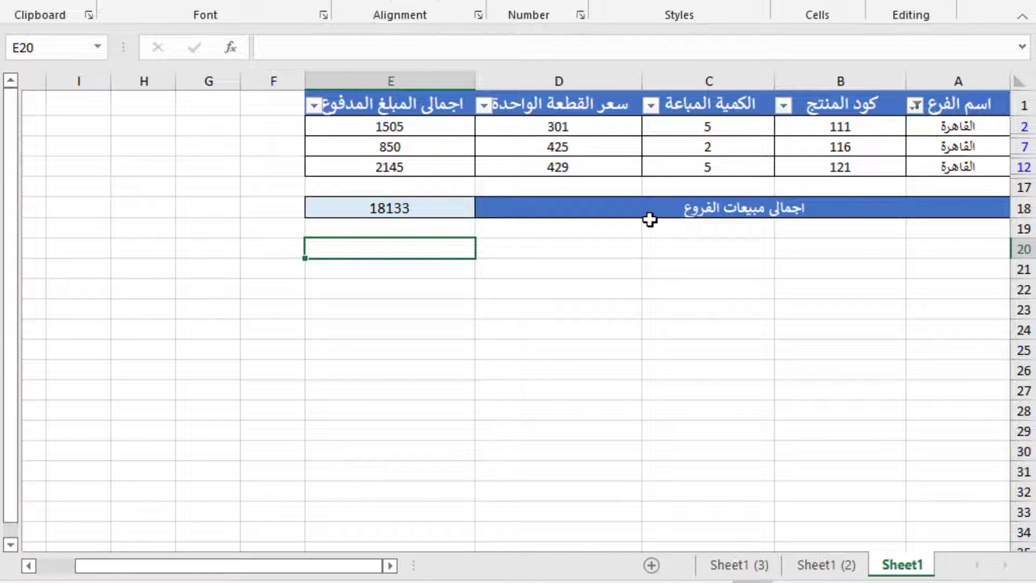
Filter Sheet1 (2) to القاهرة so its SUBTOTAL reads 4500, then move to Sheet1 (3).
left_click(364, 209)
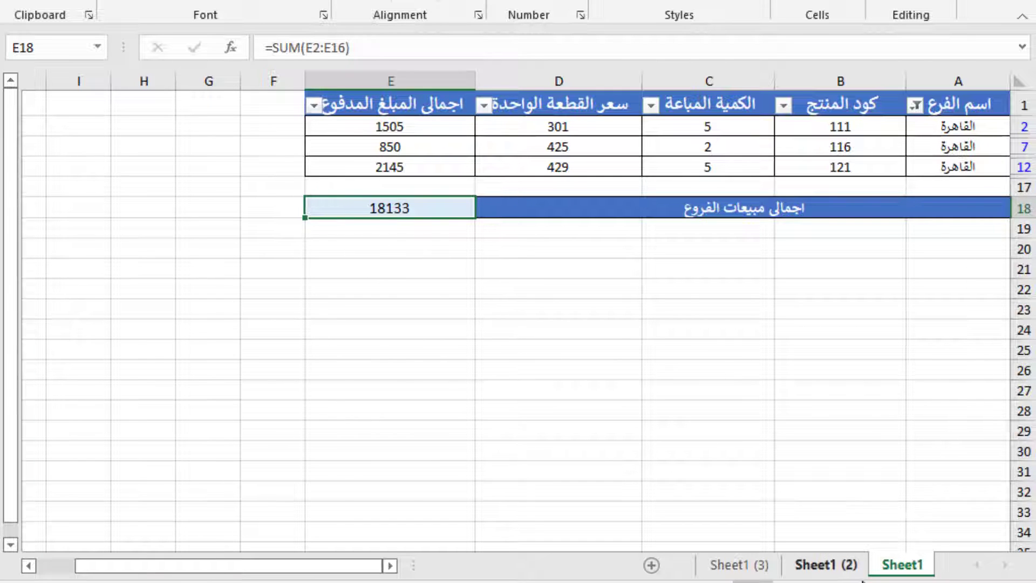
left_click(833, 566)
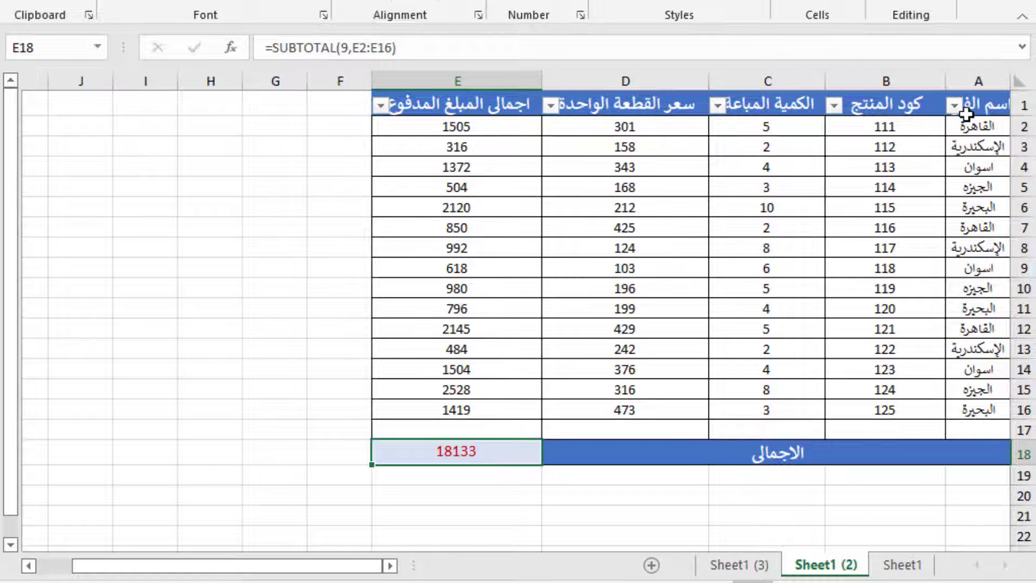
left_click(956, 106)
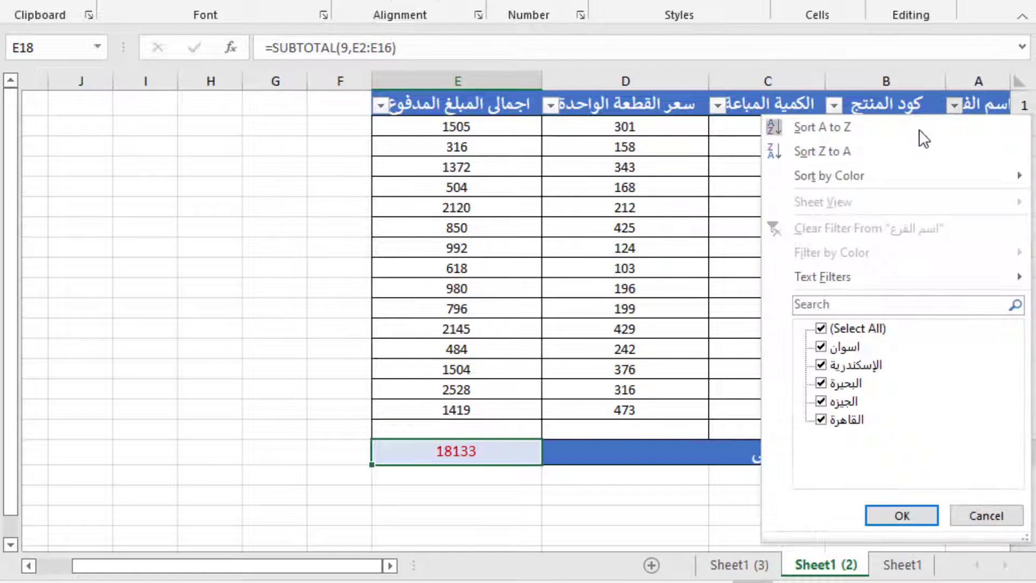
left_click(821, 328)
left_click(830, 421)
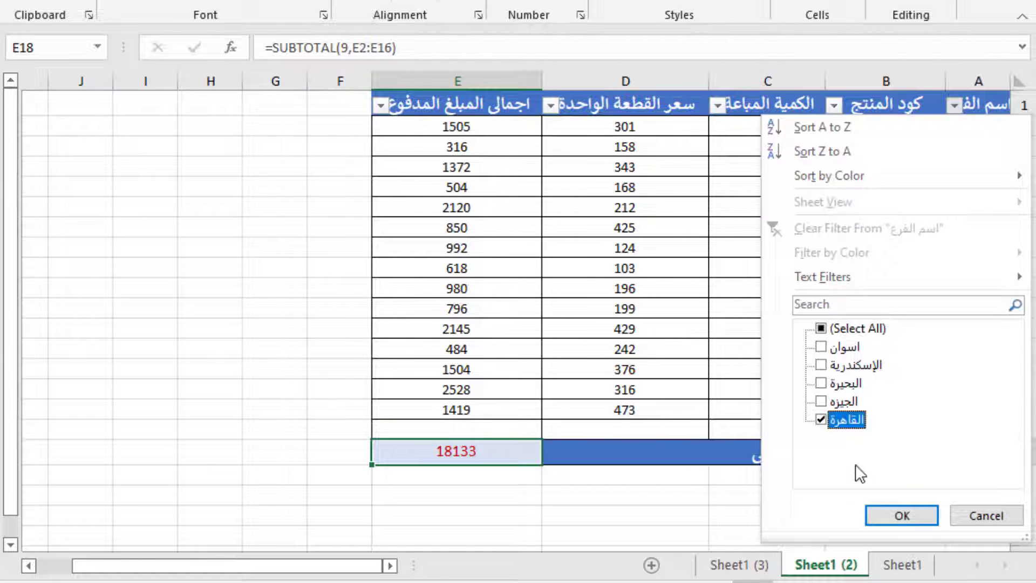
left_click(900, 515)
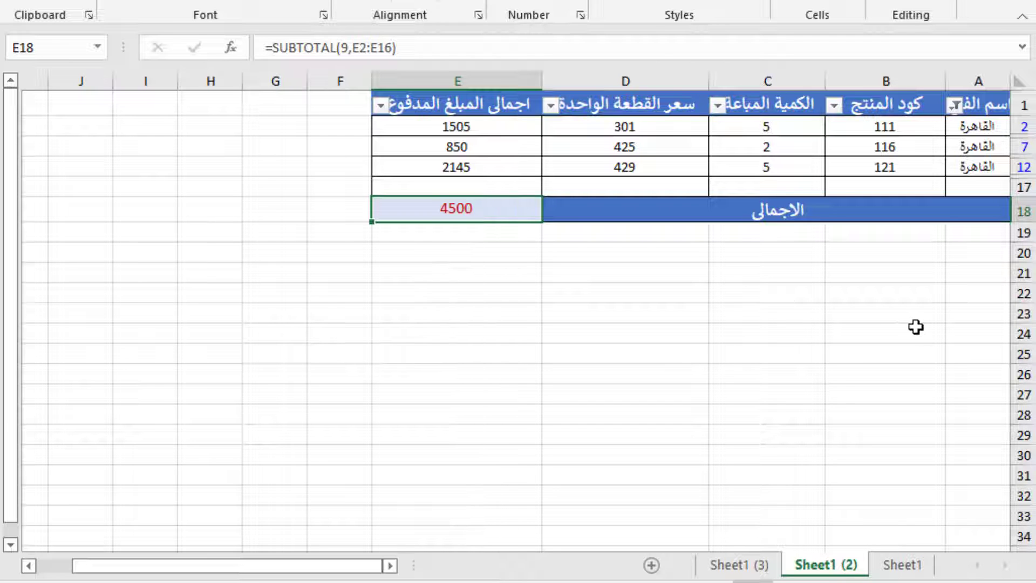
left_click(747, 568)
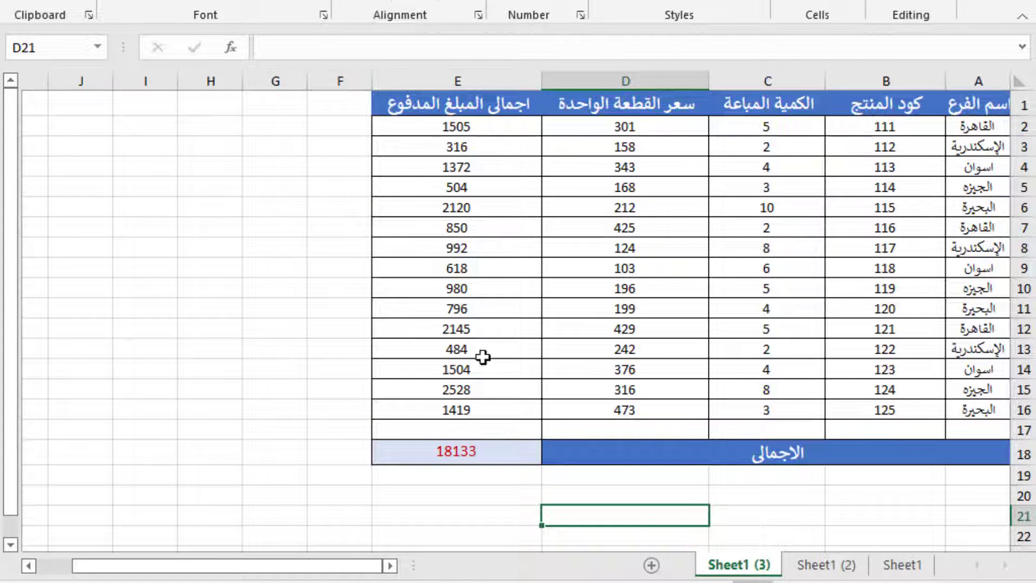
Replace E18's total with =SUBTOTAL(9,E2:E16), which shows 18133.
left_click(487, 451)
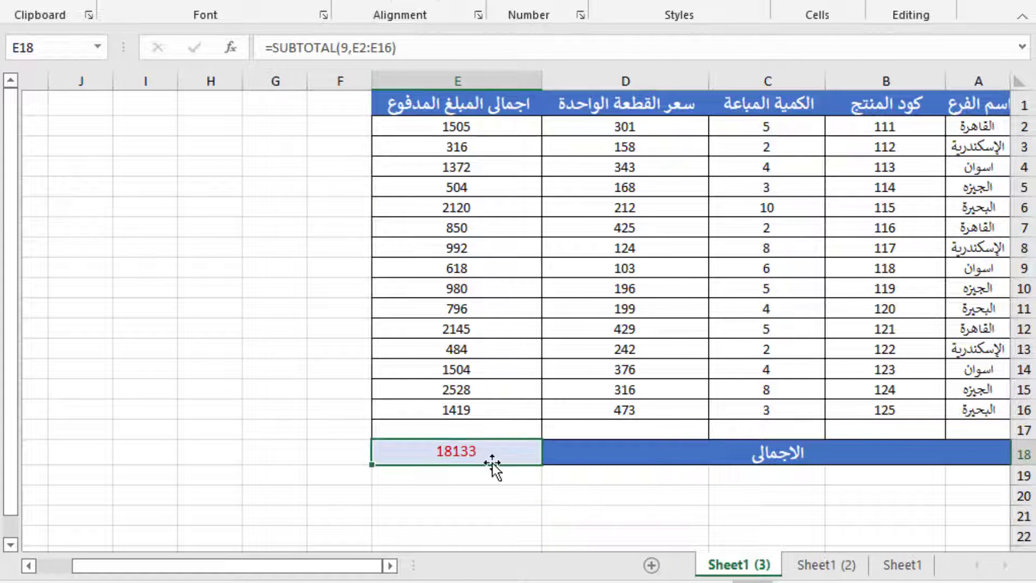
key("Delete")
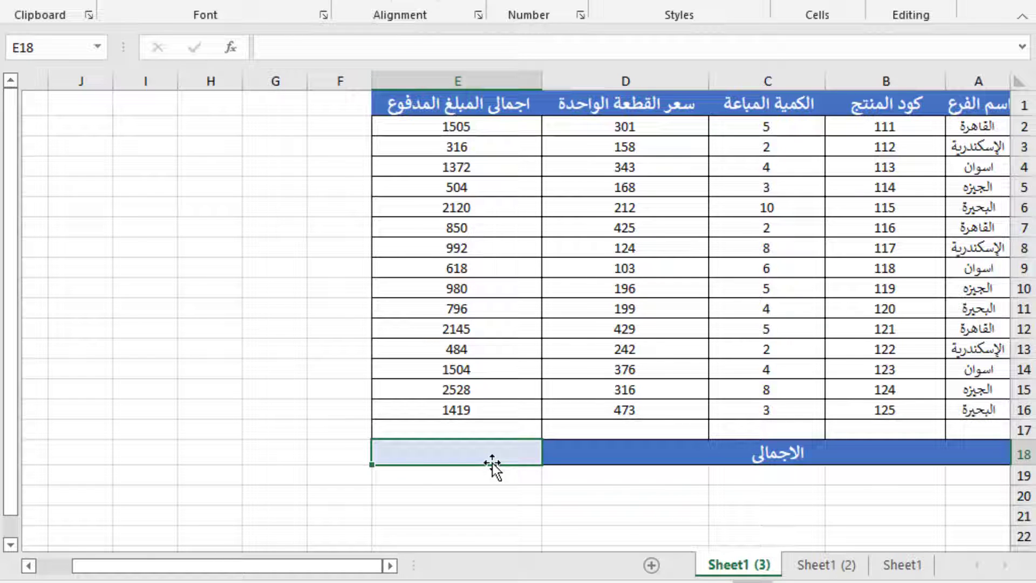
type("=")
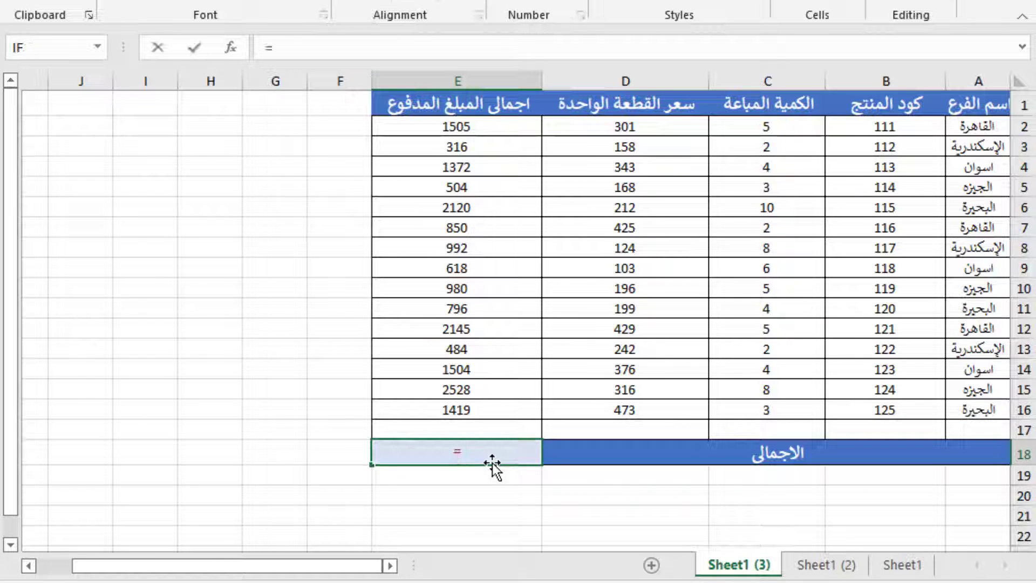
type("su")
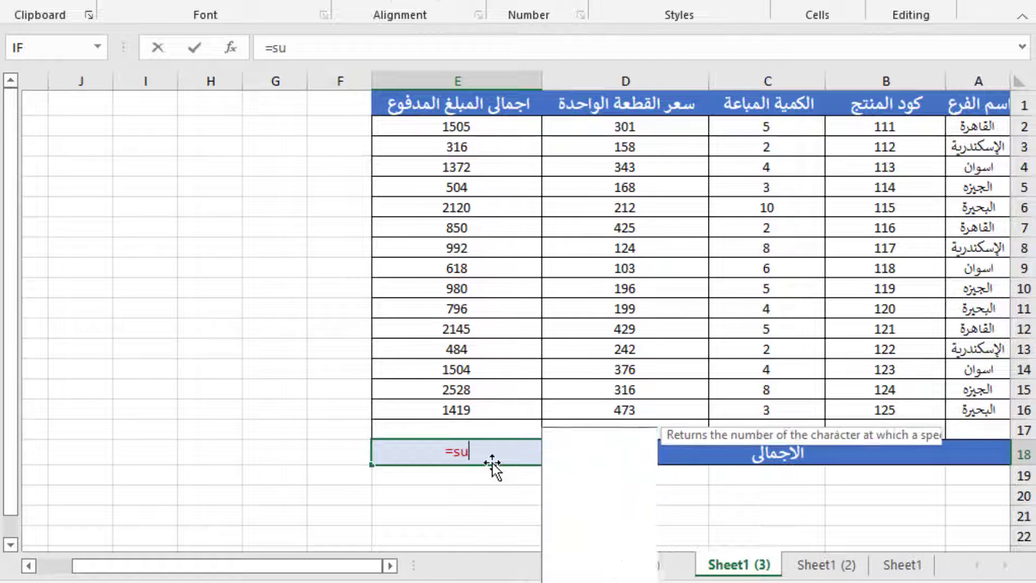
type("b")
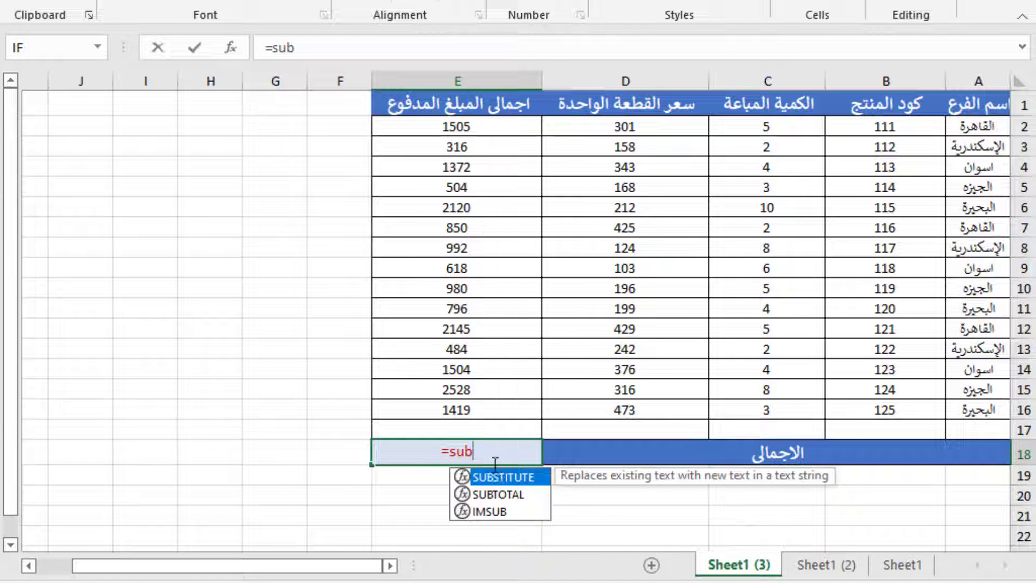
double_click(515, 494)
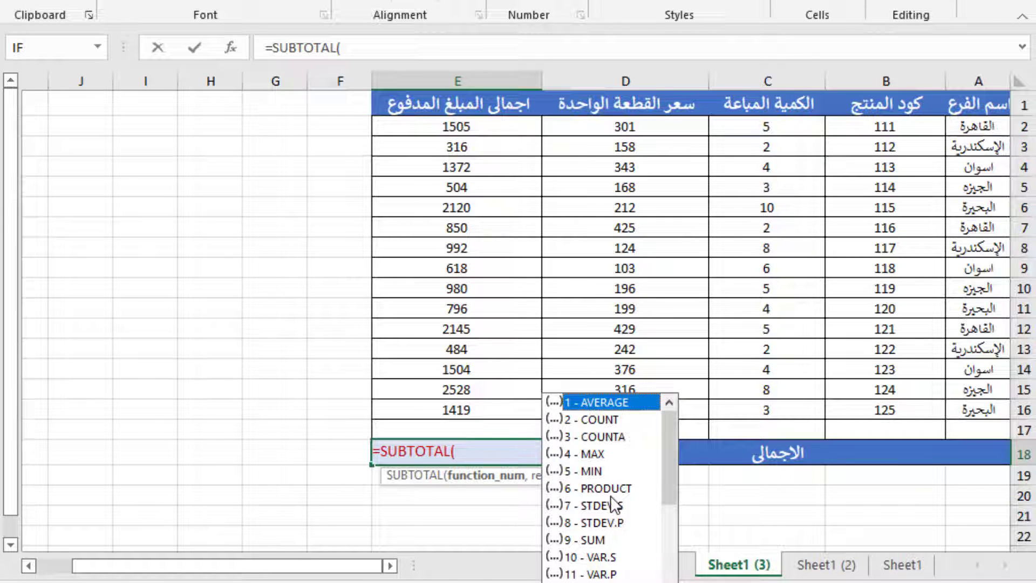
left_click(602, 540)
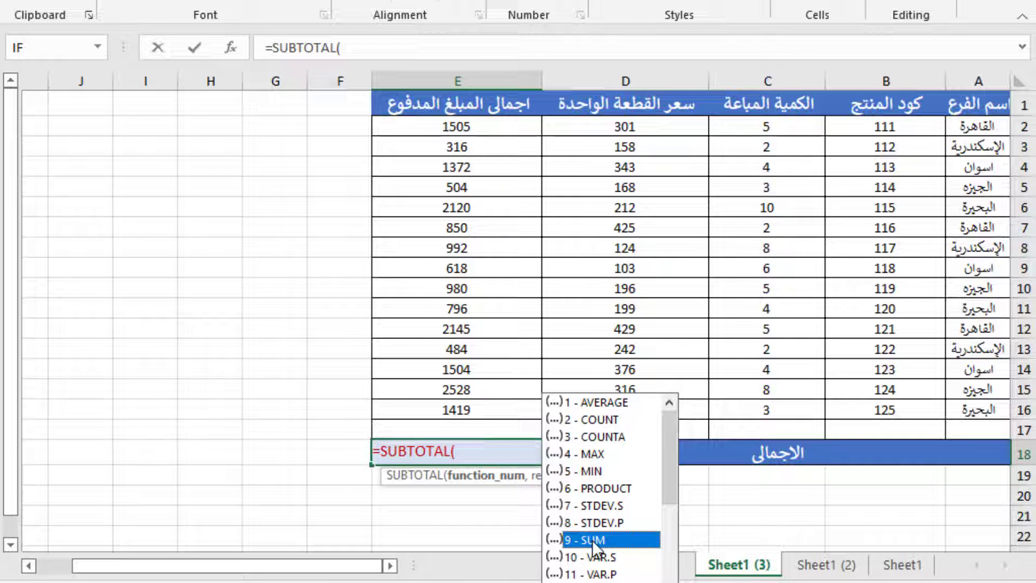
double_click(591, 539)
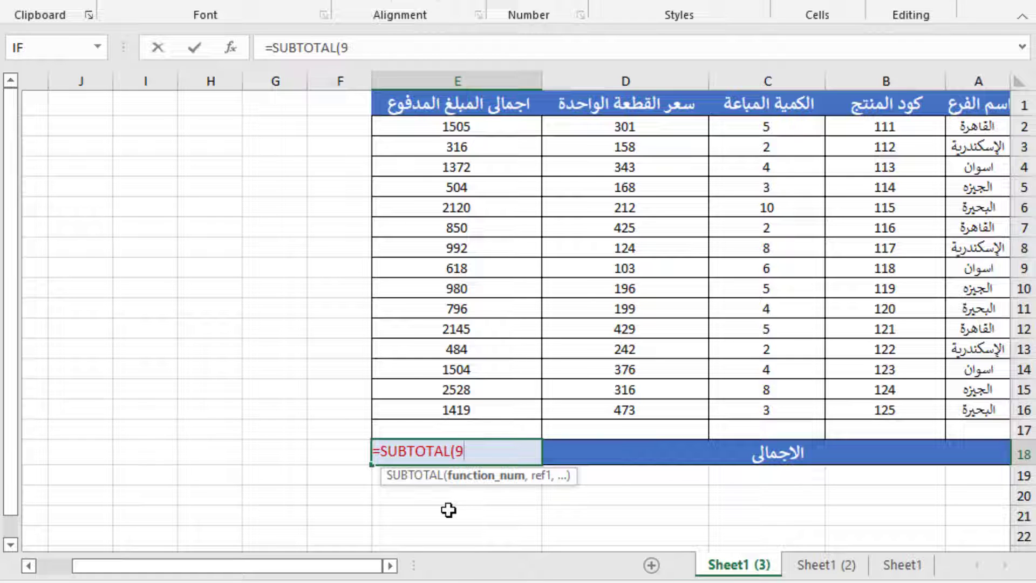
type(",")
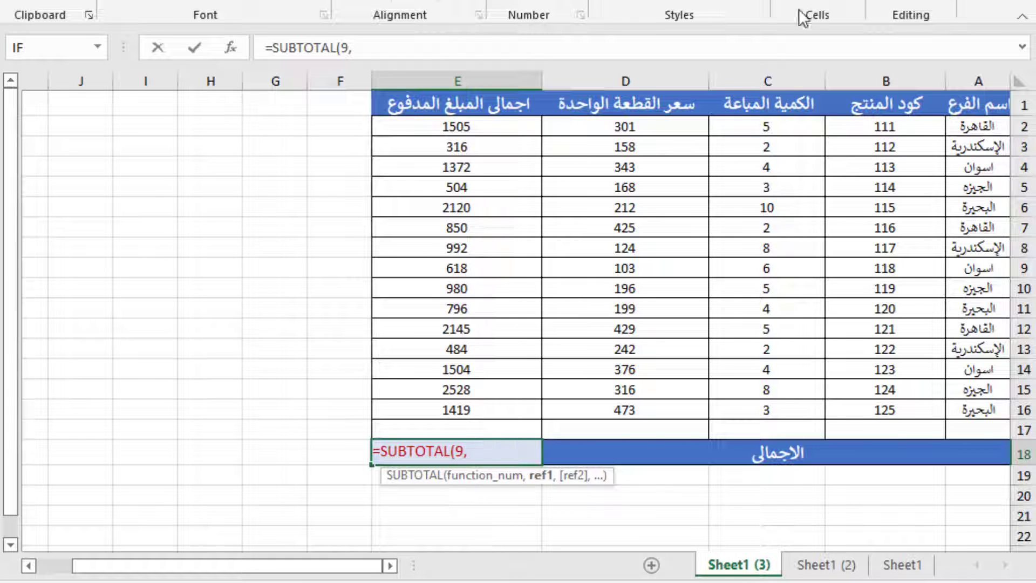
left_click_drag(481, 125, 458, 411)
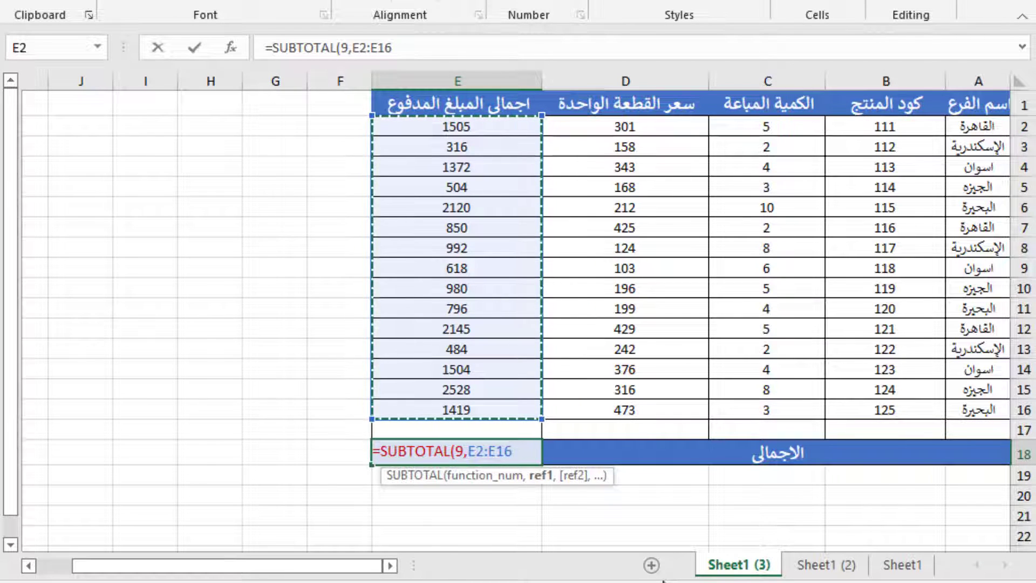
type(")")
key("Return")
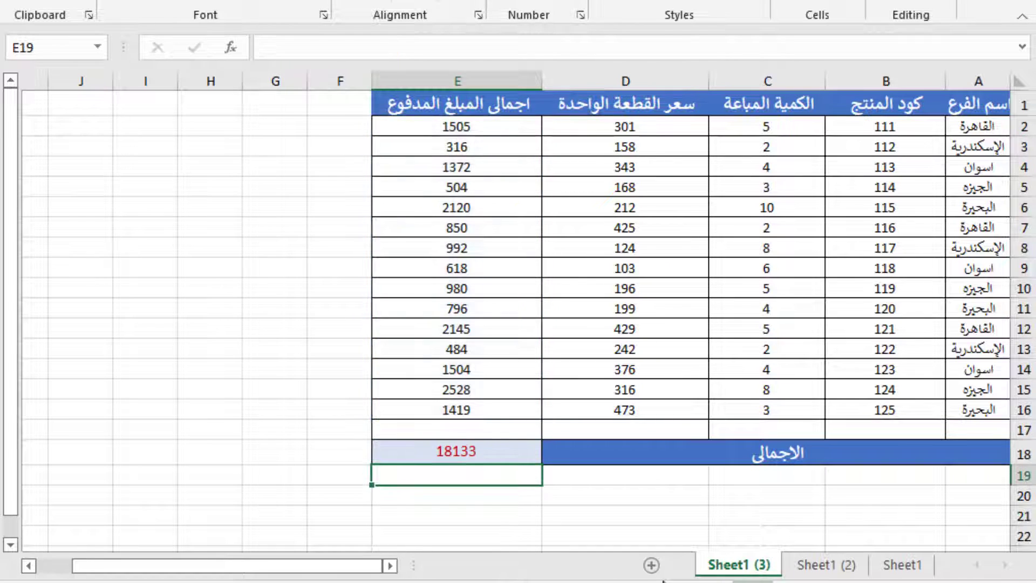
Select A1:E16 and switch on Filter from Home > Sort & Filter.
left_click(513, 449)
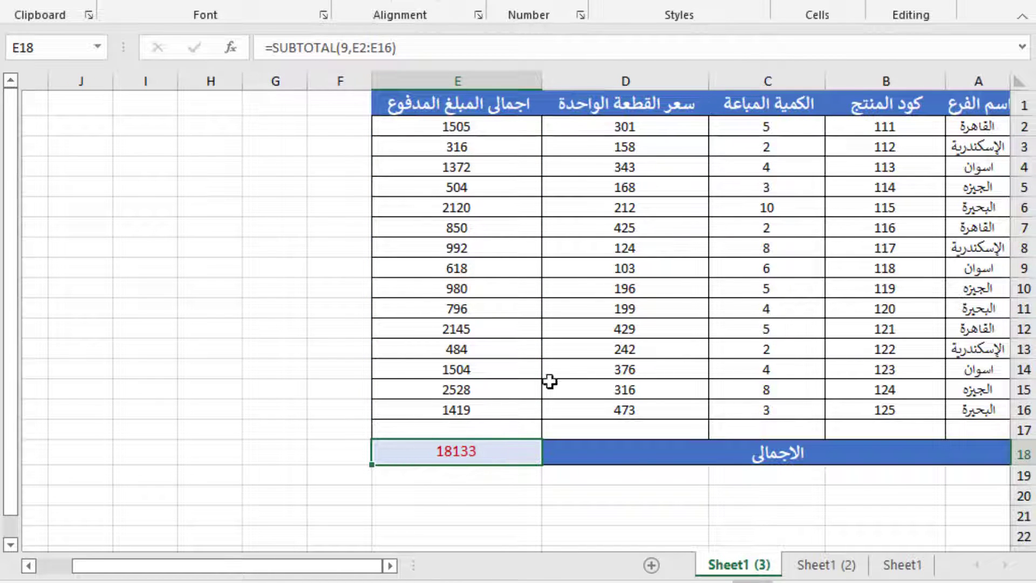
left_click(979, 108)
left_click_drag(979, 108, 457, 411)
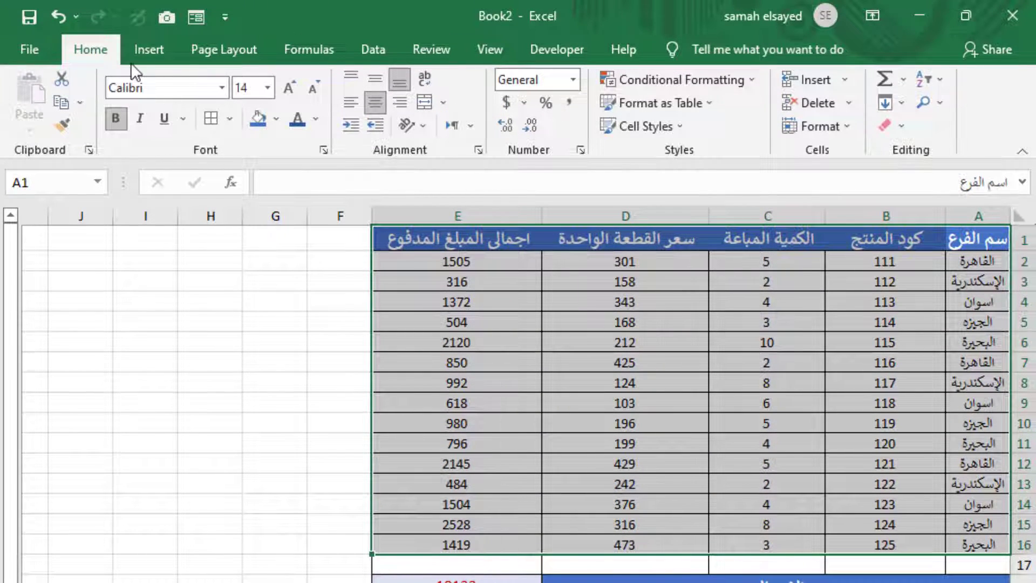
left_click(944, 78)
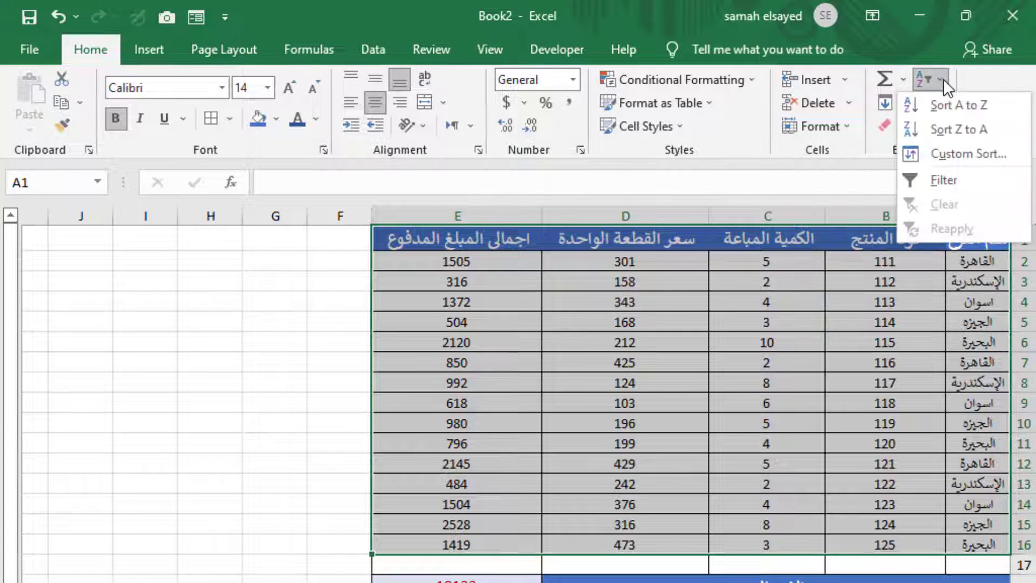
left_click(944, 181)
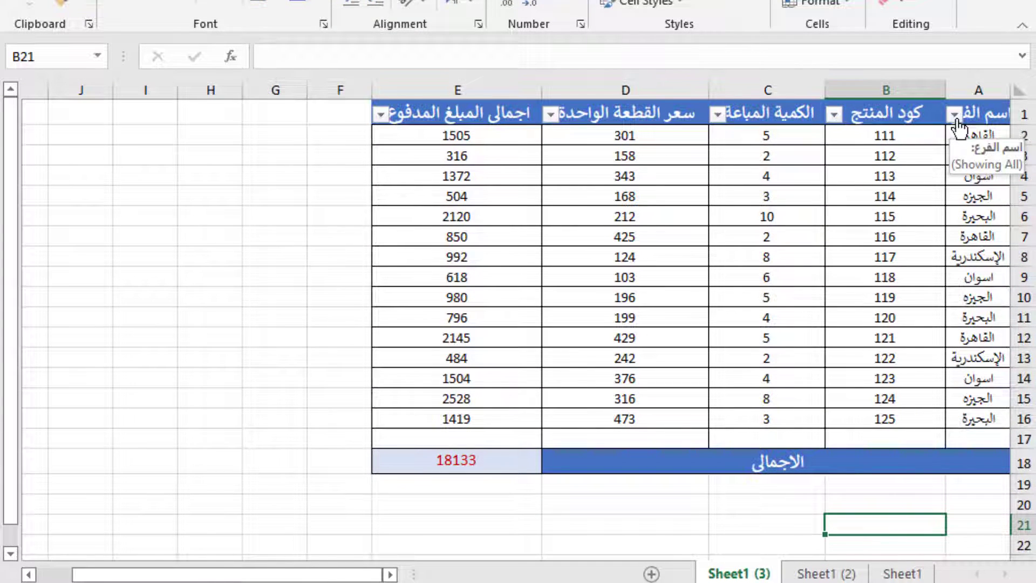
Filter column A to show only the القاهرة branch.
left_click(954, 114)
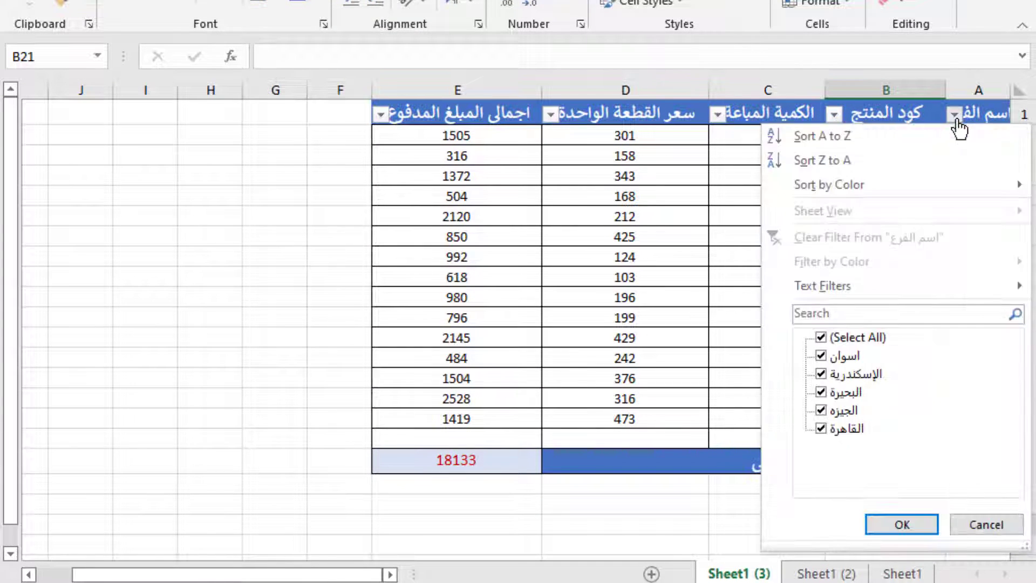
left_click(822, 338)
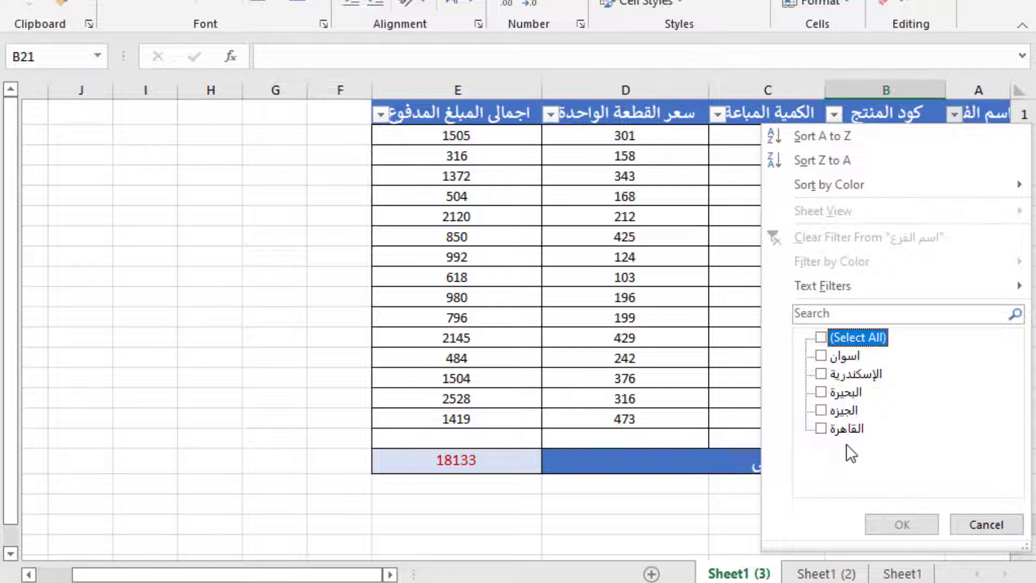
left_click(821, 428)
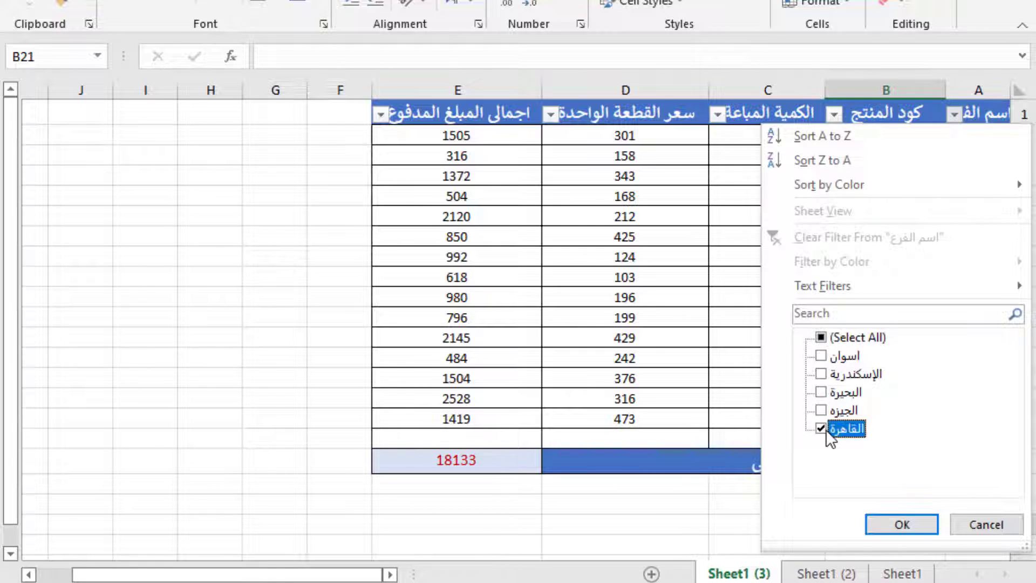
left_click(899, 525)
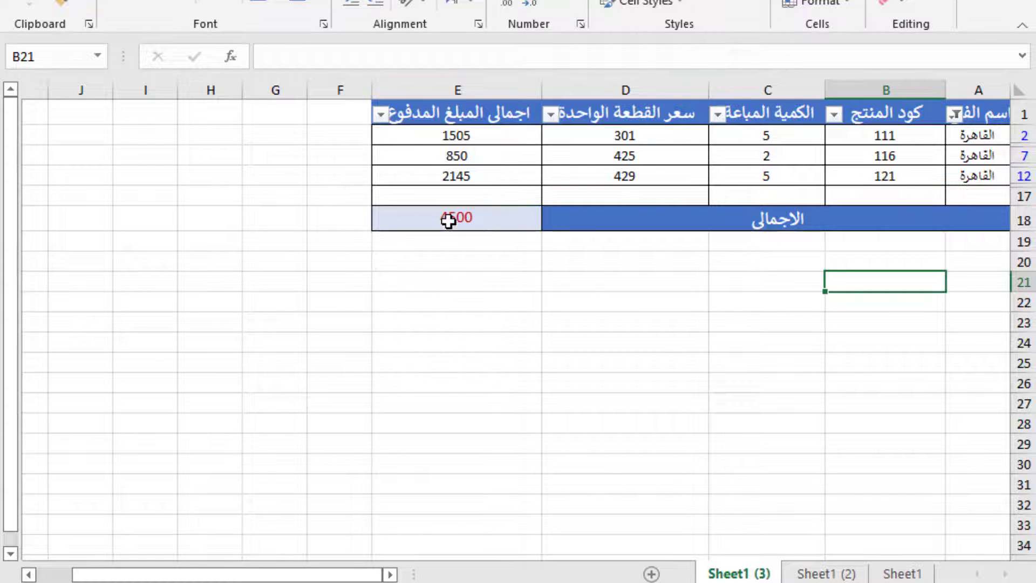
Swap the branch filter to البحيرة so SUBTOTAL shows 4335, then return to Sheet1.
left_click(953, 123)
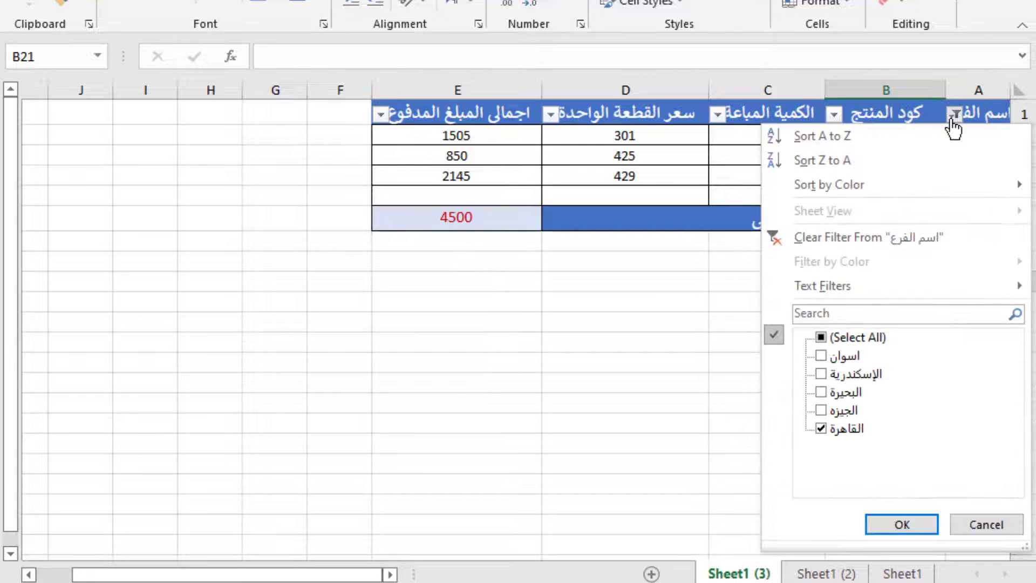
left_click(820, 393)
left_click(820, 429)
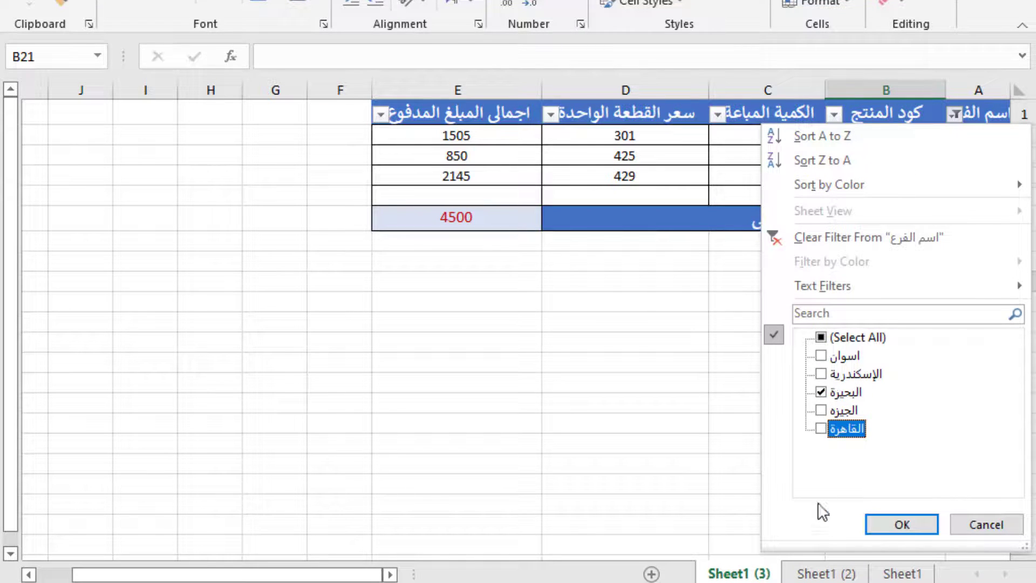
left_click(895, 526)
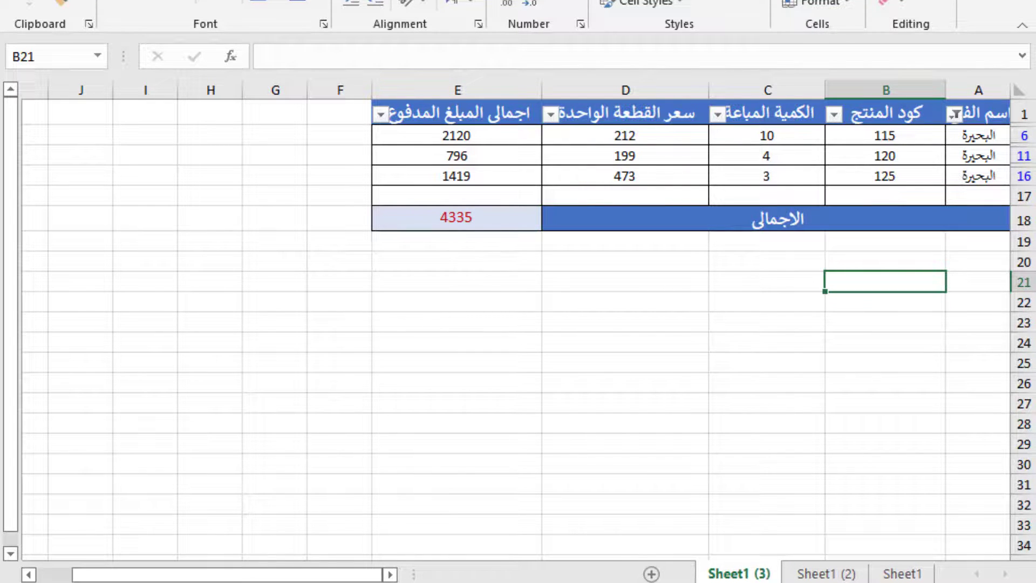
left_click(886, 575)
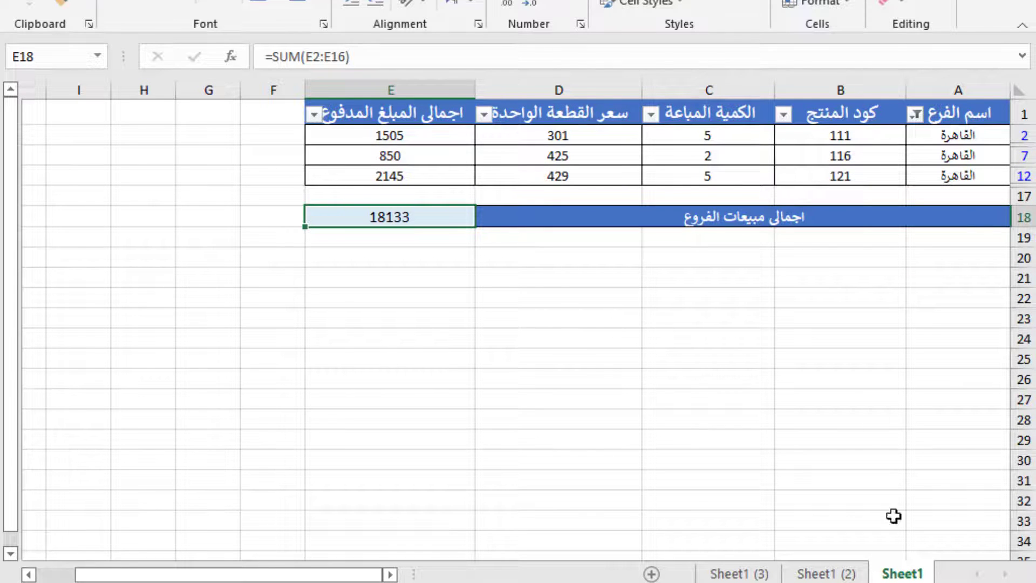
Change Sheet1's branch filter from القاهرة to البحيرة, showing 2120, 796 and 1419.
left_click(915, 115)
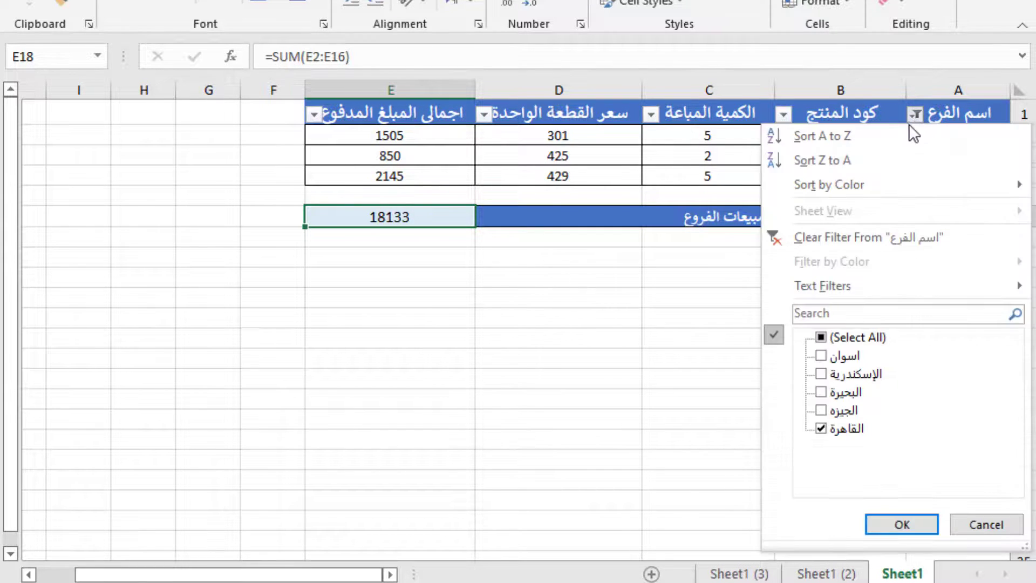
left_click(824, 393)
left_click(824, 428)
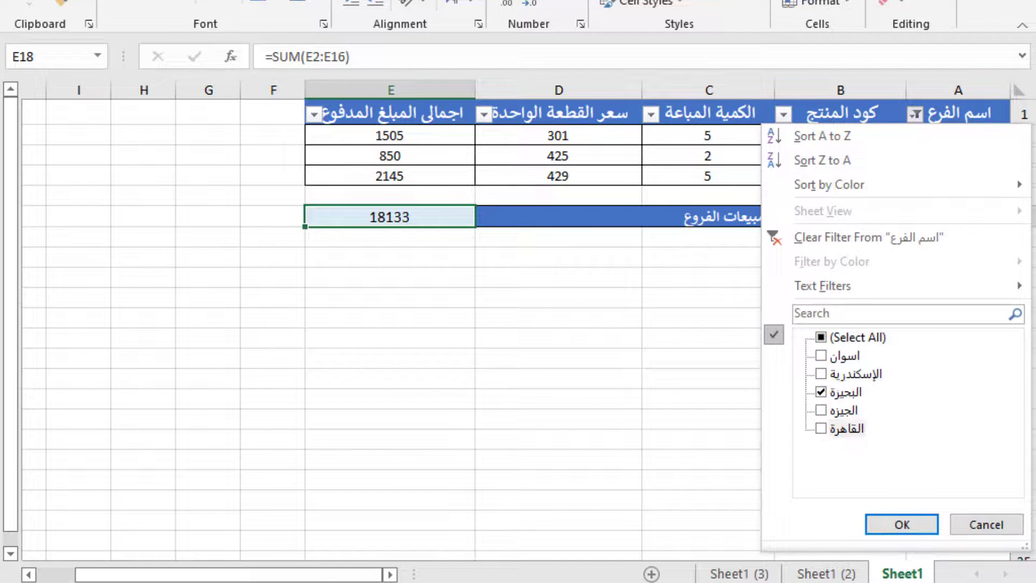
left_click(902, 524)
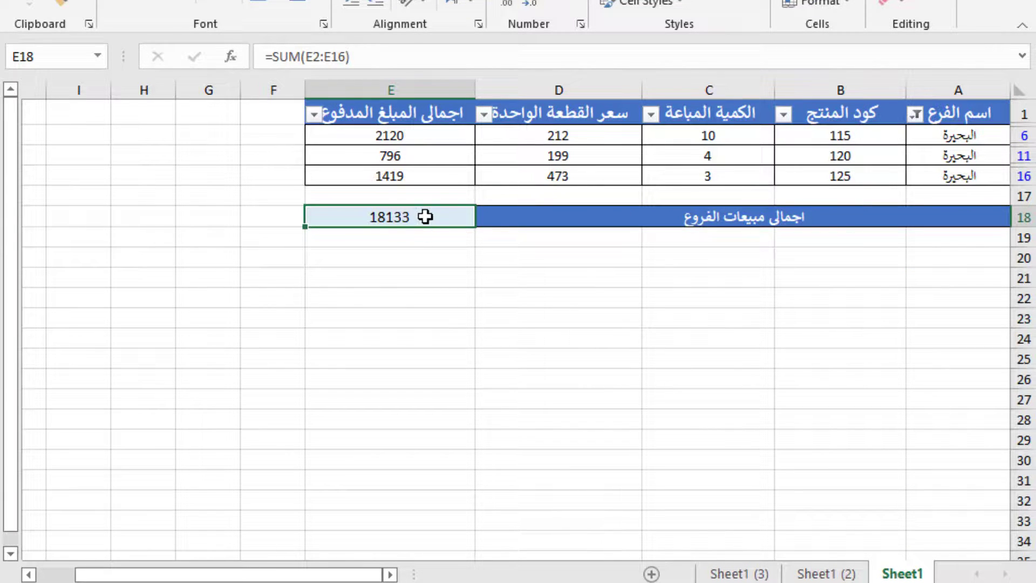